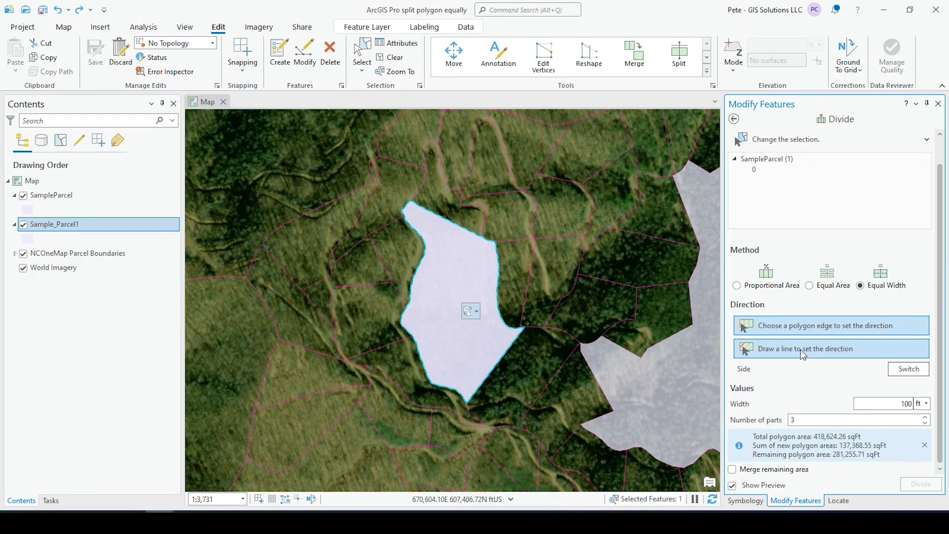
pyautogui.click(501, 354)
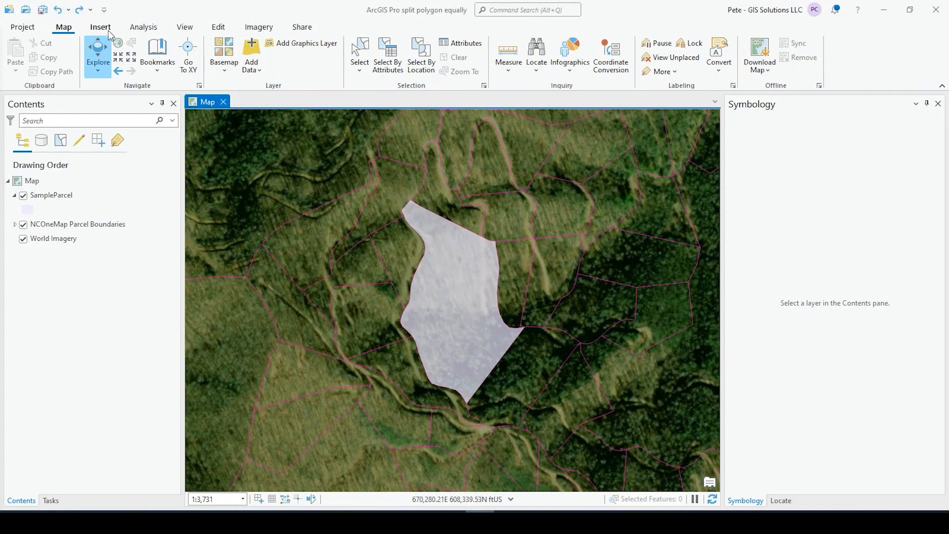
# Step: Start the Divide editing tool and select the SampleParcel polygon on the map
pyautogui.click(220, 28)
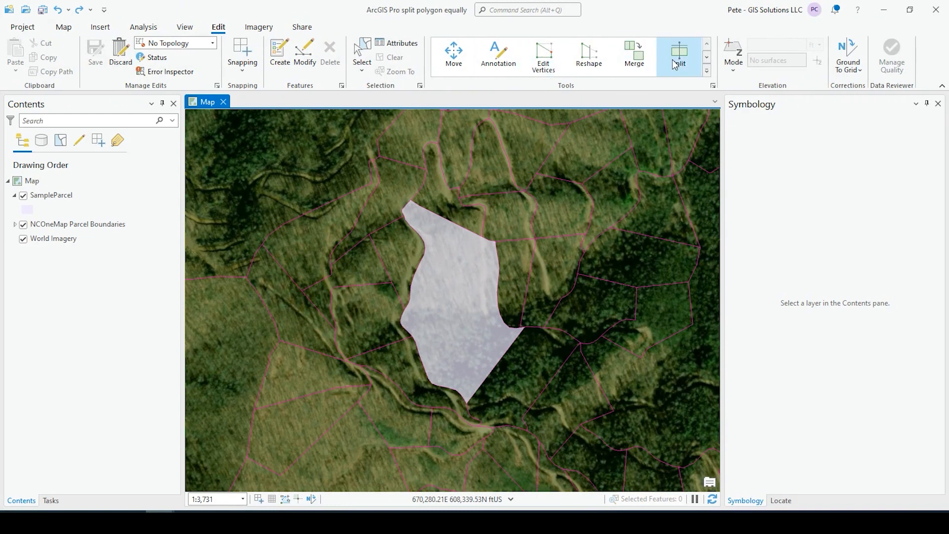
pyautogui.click(707, 73)
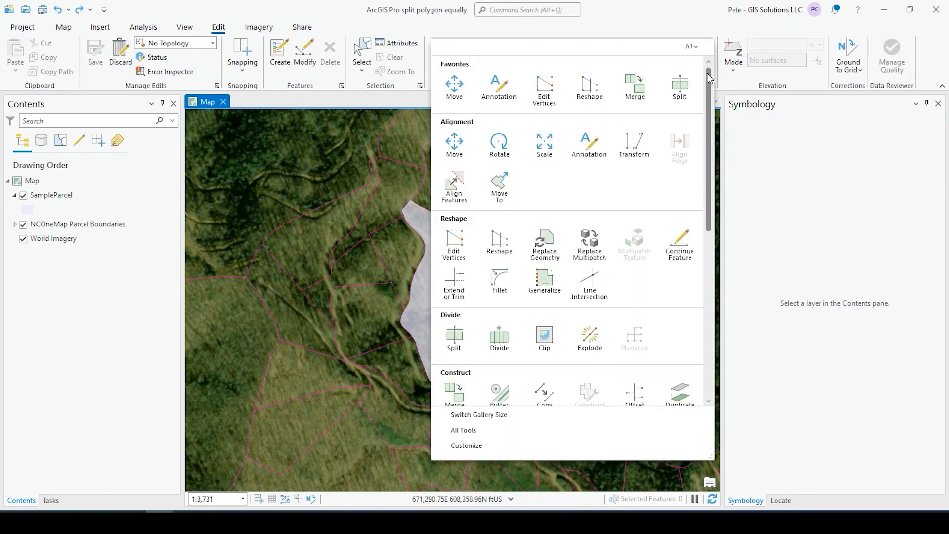
pyautogui.click(499, 341)
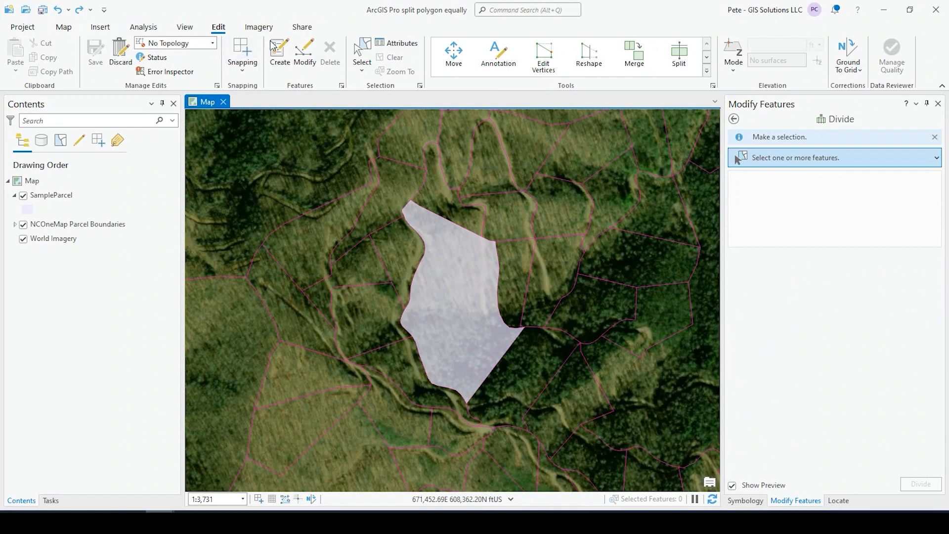
pyautogui.click(359, 49)
pyautogui.click(457, 294)
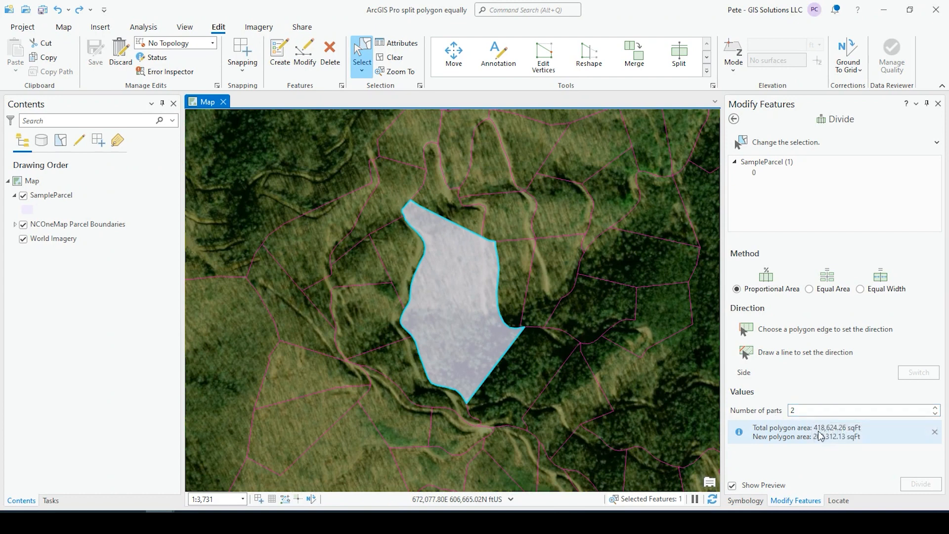
# Step: Divide the parcel into 3 parts by proportional area, using its straight southeast edge as the direction
pyautogui.click(935, 408)
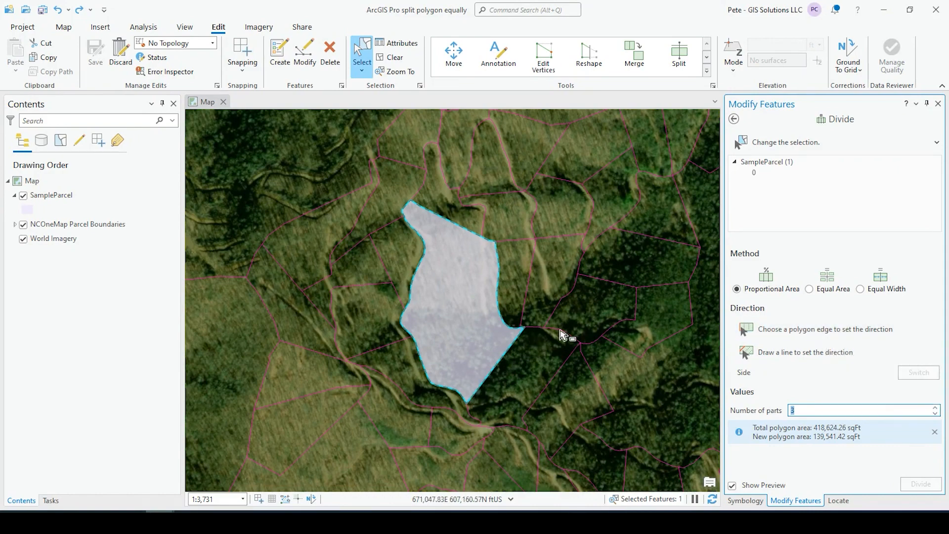
pyautogui.click(747, 330)
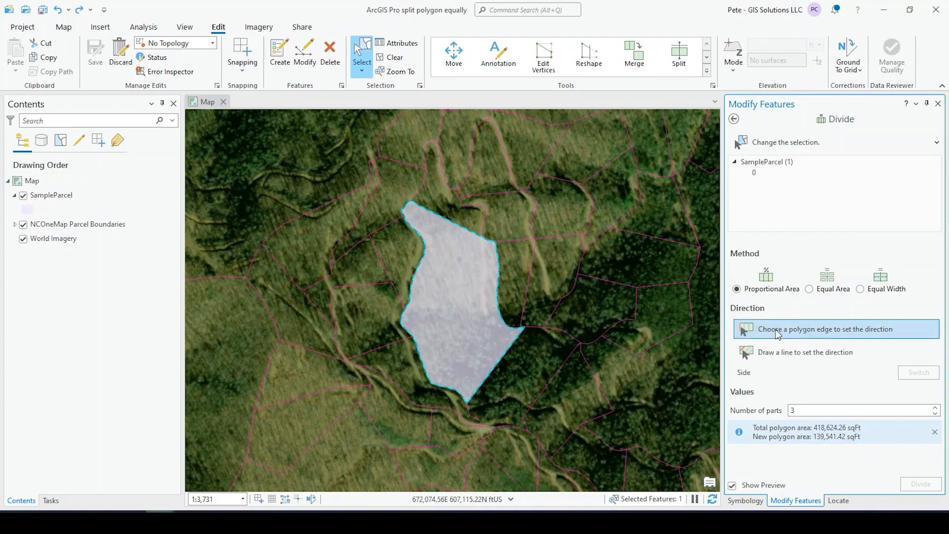
pyautogui.click(495, 369)
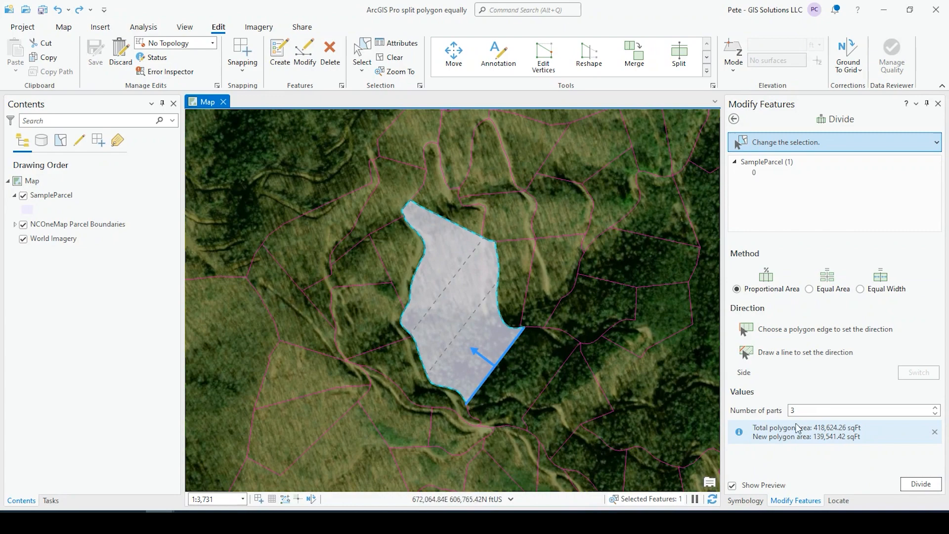
pyautogui.click(920, 484)
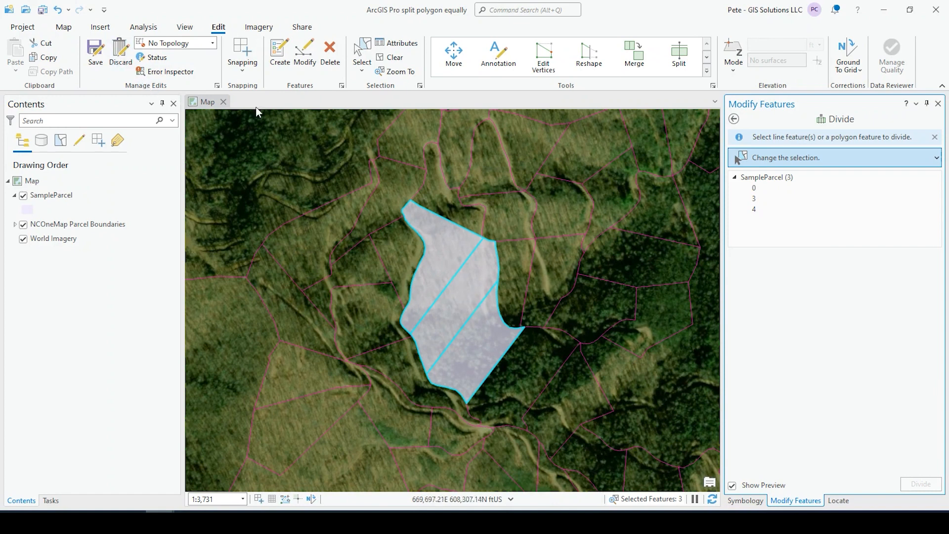
# Step: Undo the division, and divide the parcel into 3 proportional parts along a line drawn diagonally from southeast to northwest across it
pyautogui.click(58, 10)
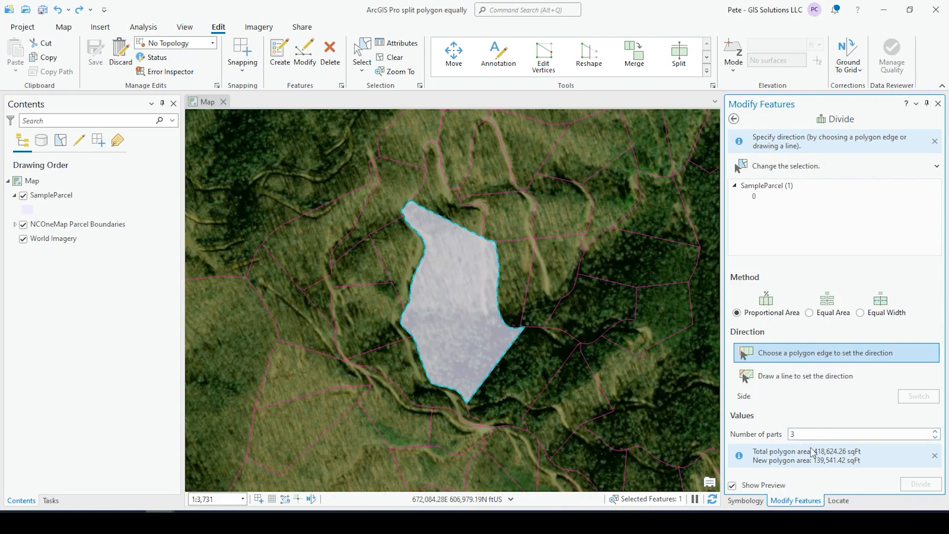
pyautogui.click(785, 381)
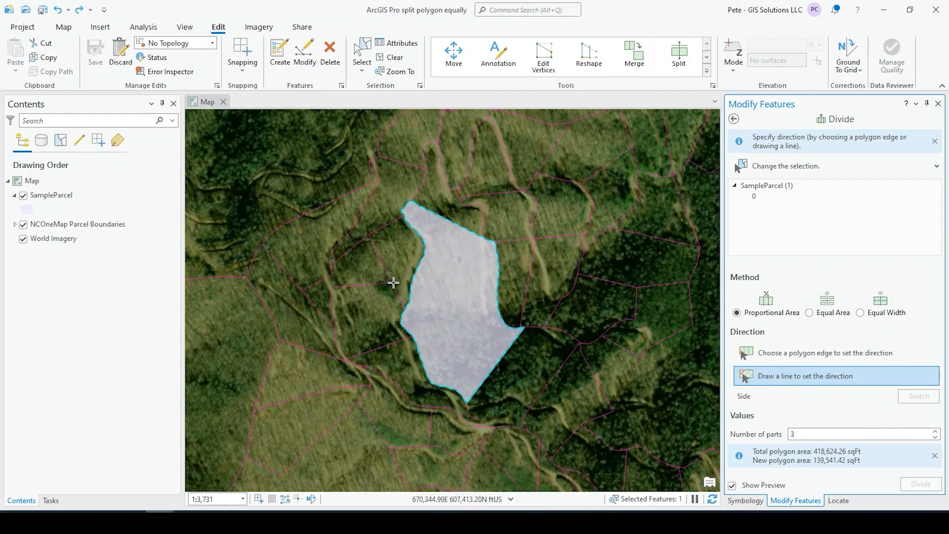
pyautogui.click(507, 374)
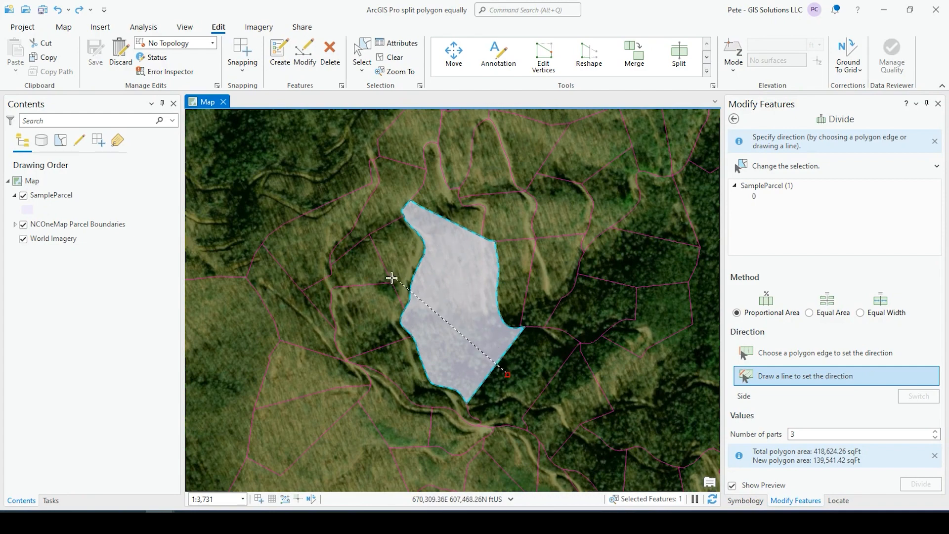
pyautogui.doubleClick(403, 254)
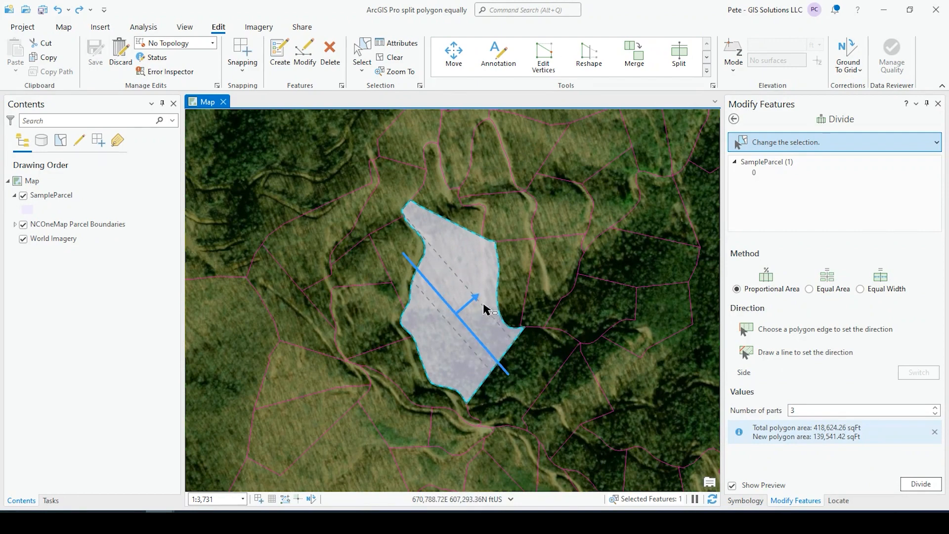
pyautogui.click(920, 484)
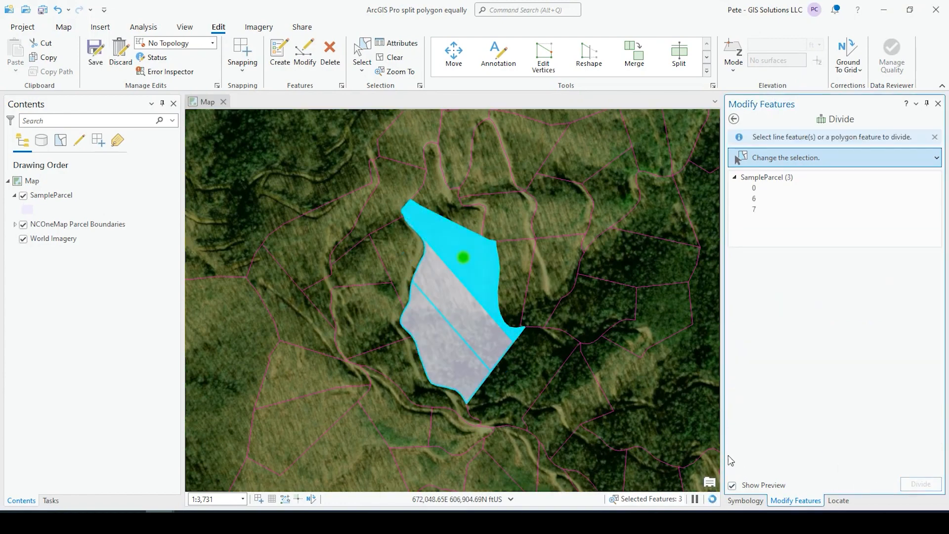
# Step: Undo the last division, clear the selection and select the whole parcel again
pyautogui.click(58, 11)
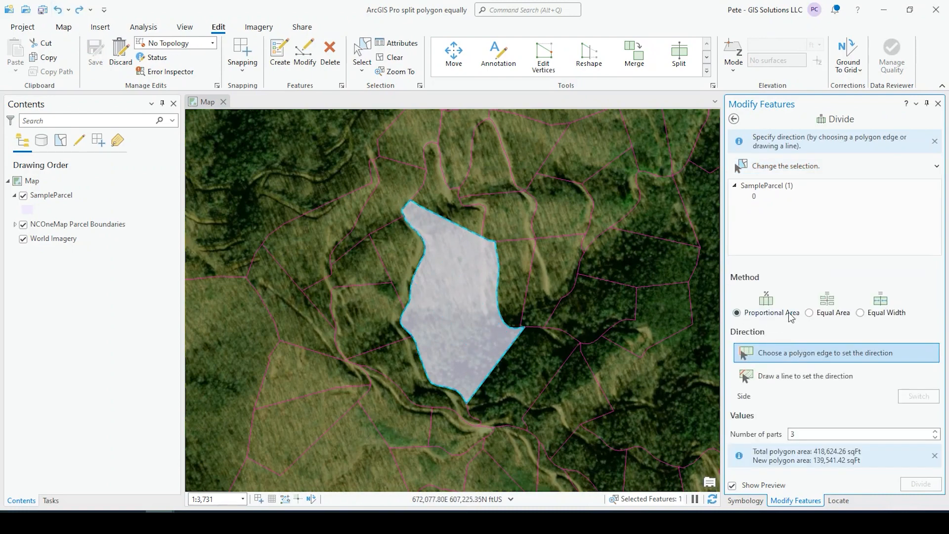
pyautogui.click(388, 59)
pyautogui.click(475, 312)
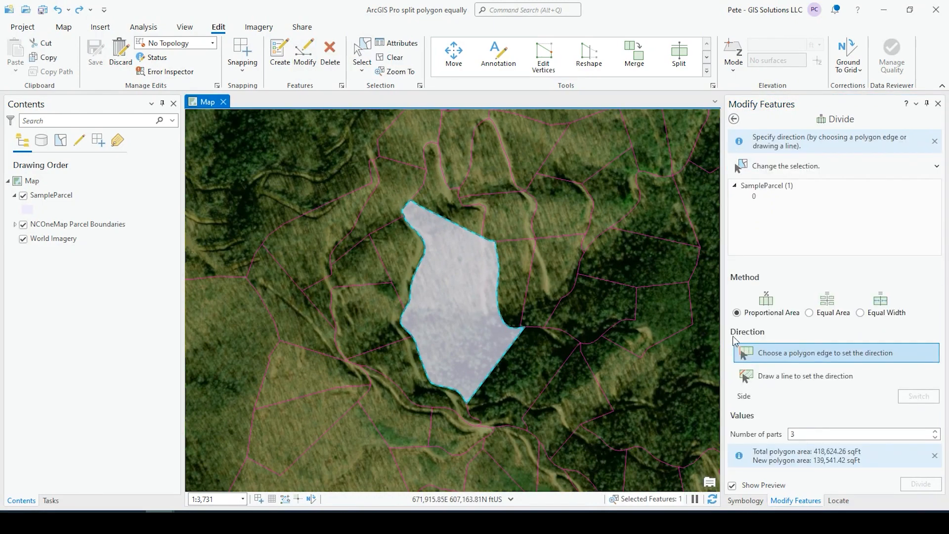
# Step: Set the division method to Equal Area with 4 parts of 50,000 sqFt each
pyautogui.click(834, 312)
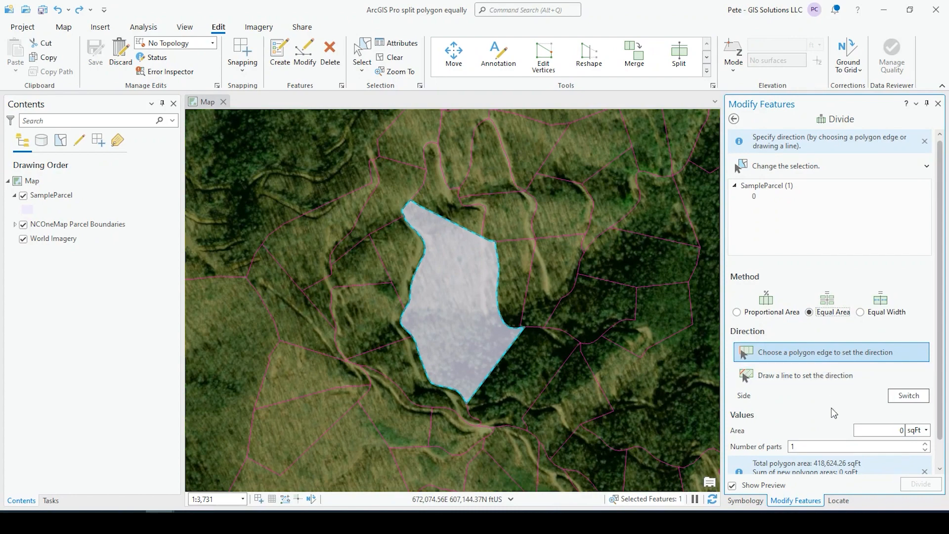
pyautogui.click(834, 507)
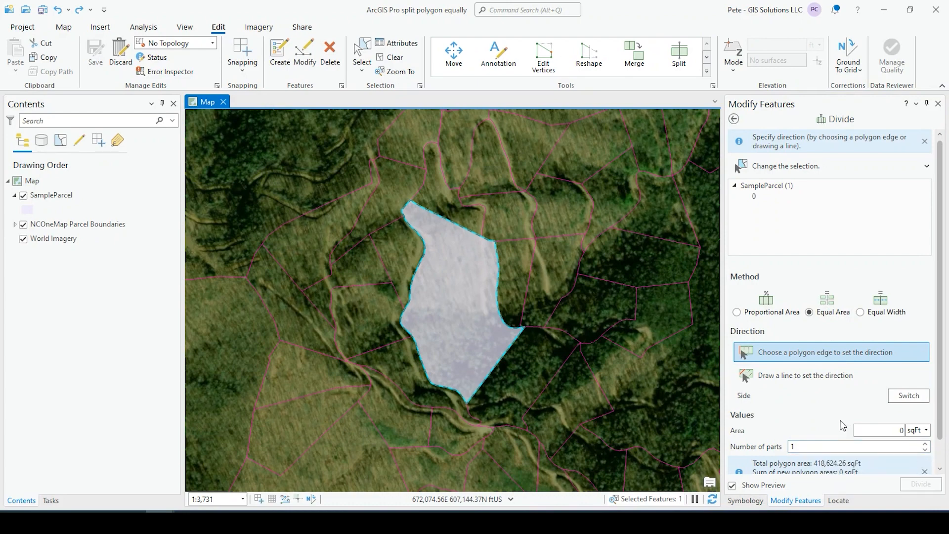
pyautogui.scroll(-1, 840, 420)
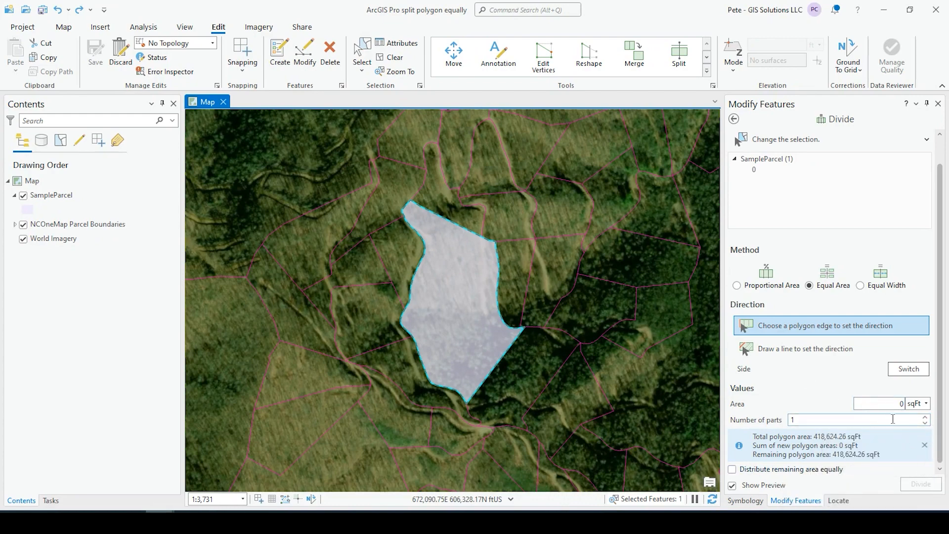
pyautogui.click(926, 417)
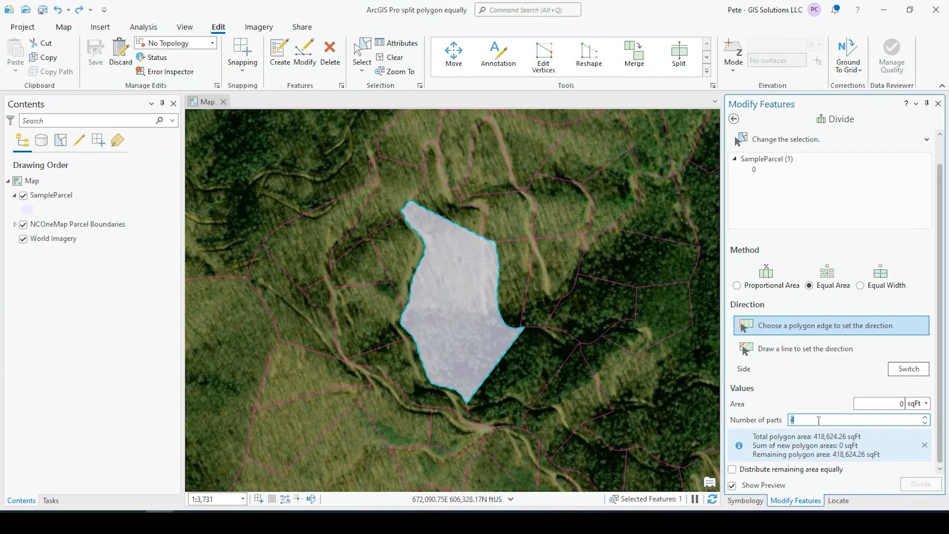
pyautogui.click(895, 403)
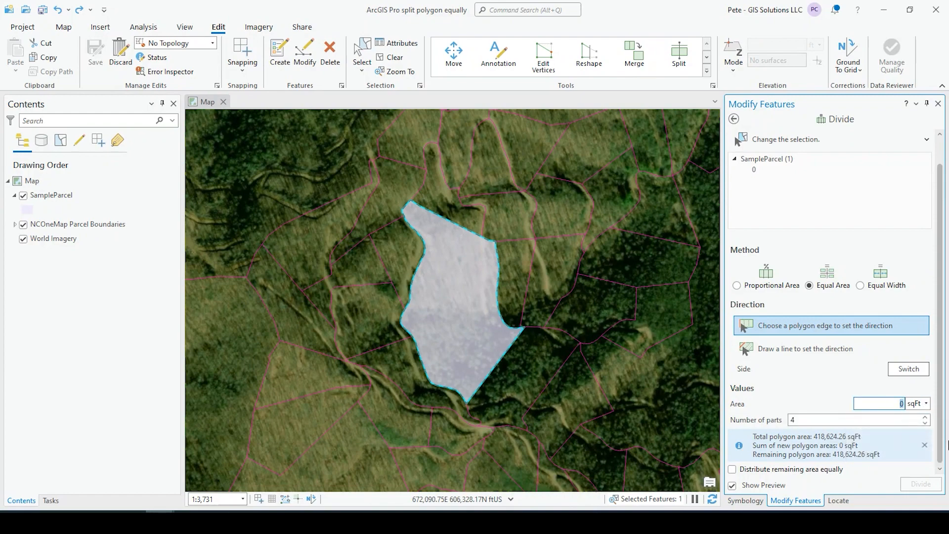
pyautogui.write('500000')
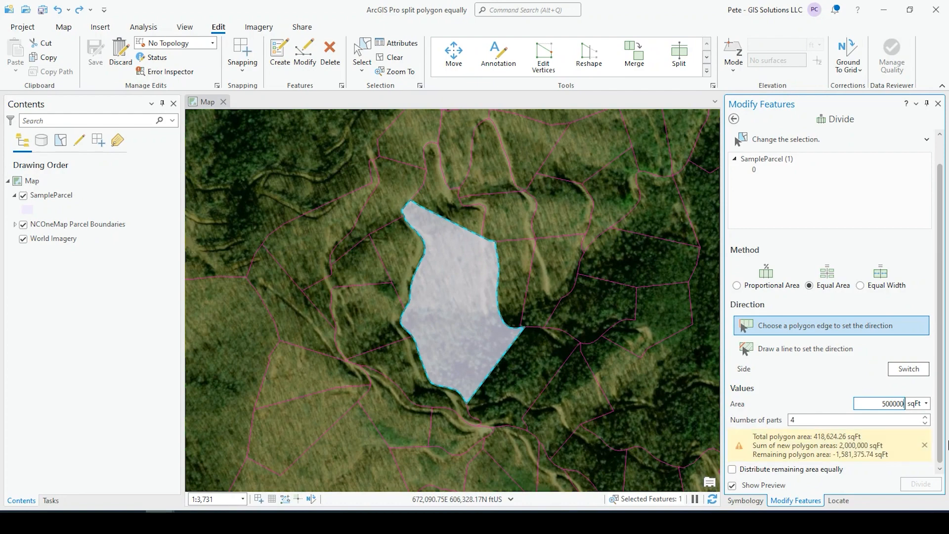
pyautogui.press('BackSpace')
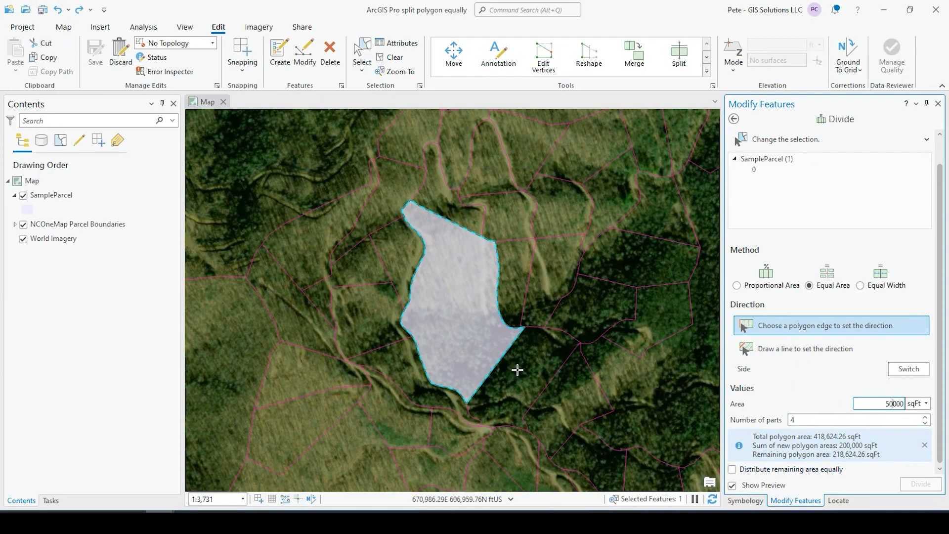
# Step: Set the division direction with a line drawn diagonally from southeast to northwest across the parcel
pyautogui.click(803, 349)
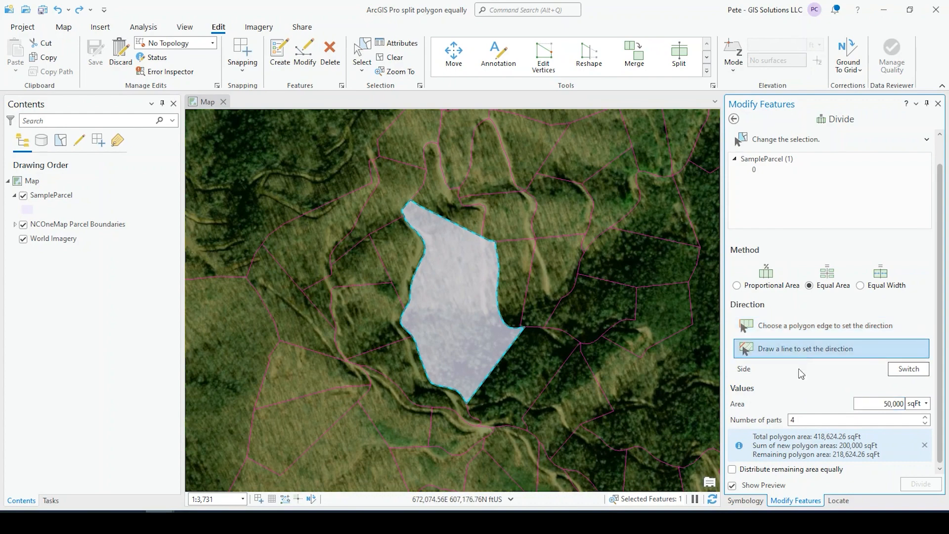
pyautogui.click(517, 381)
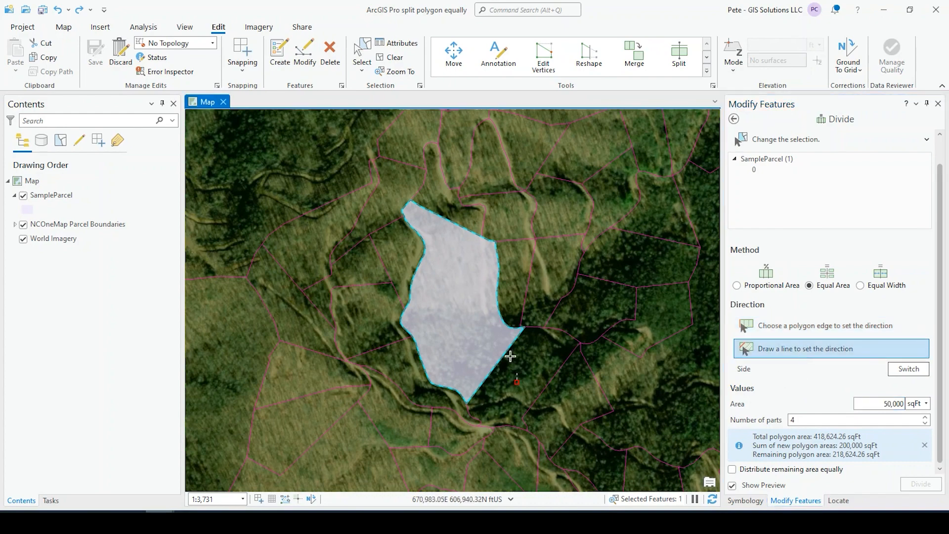
pyautogui.click(402, 251)
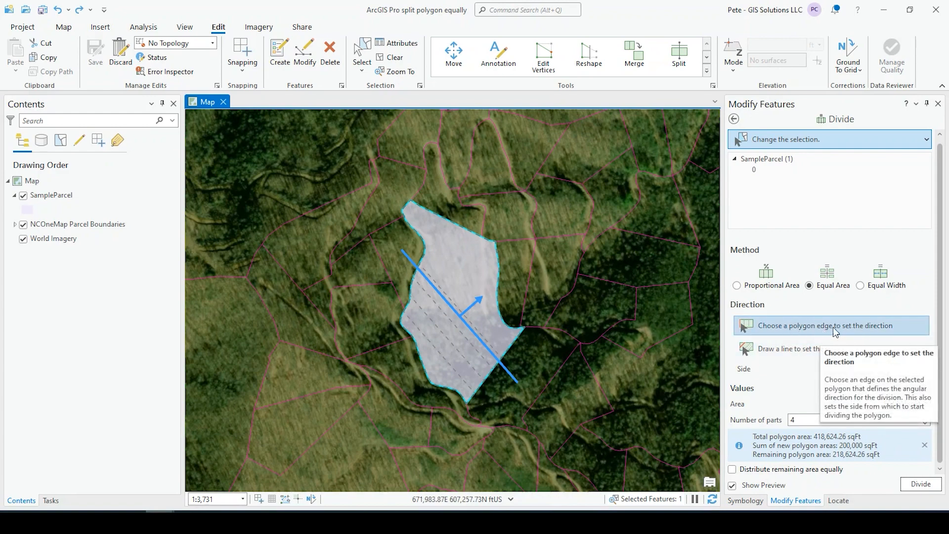
# Step: Undo the expansion of the NCOneMap Parcel Boundaries layer and clear the parcel selection along with its drawn direction line
pyautogui.click(56, 13)
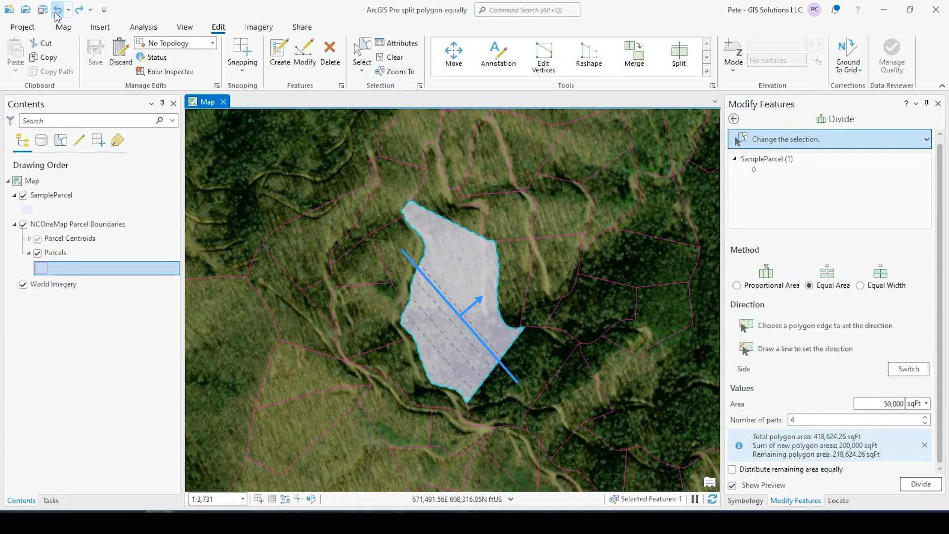
pyautogui.click(68, 10)
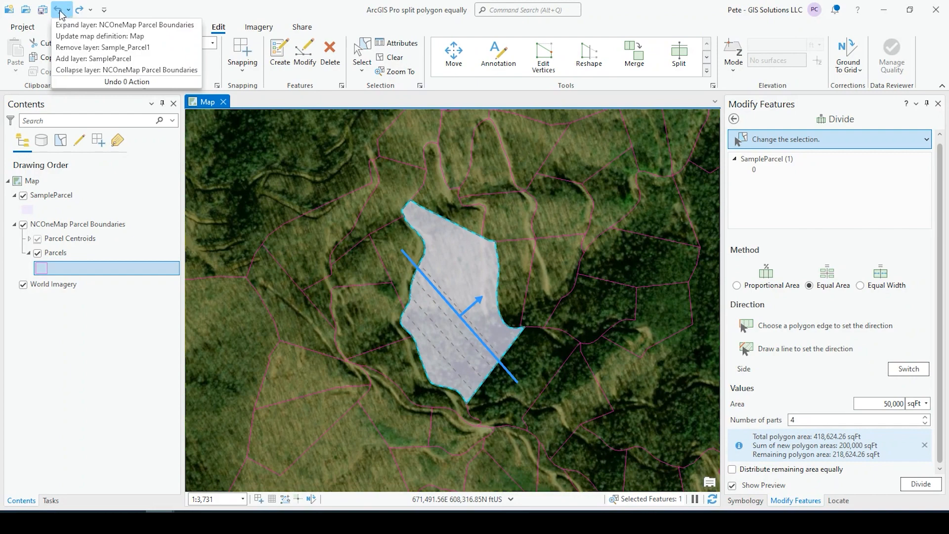
pyautogui.click(61, 15)
pyautogui.click(606, 194)
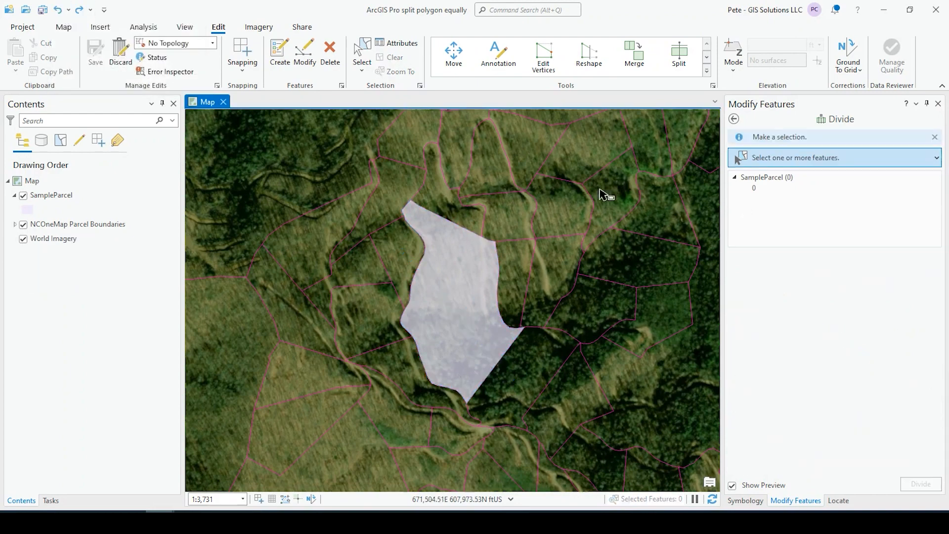
# Step: Select the parcel again and choose its straight southeast edge as the division direction
pyautogui.click(450, 257)
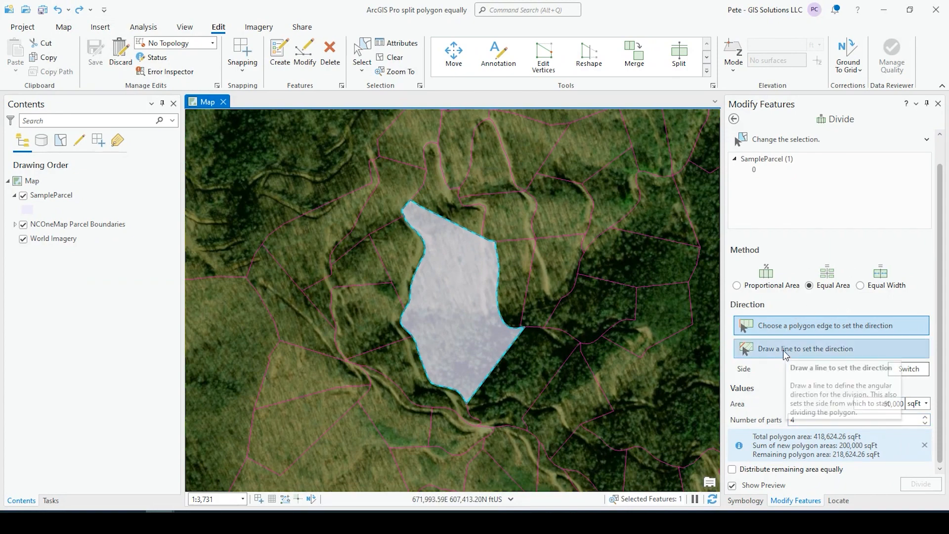
pyautogui.click(776, 327)
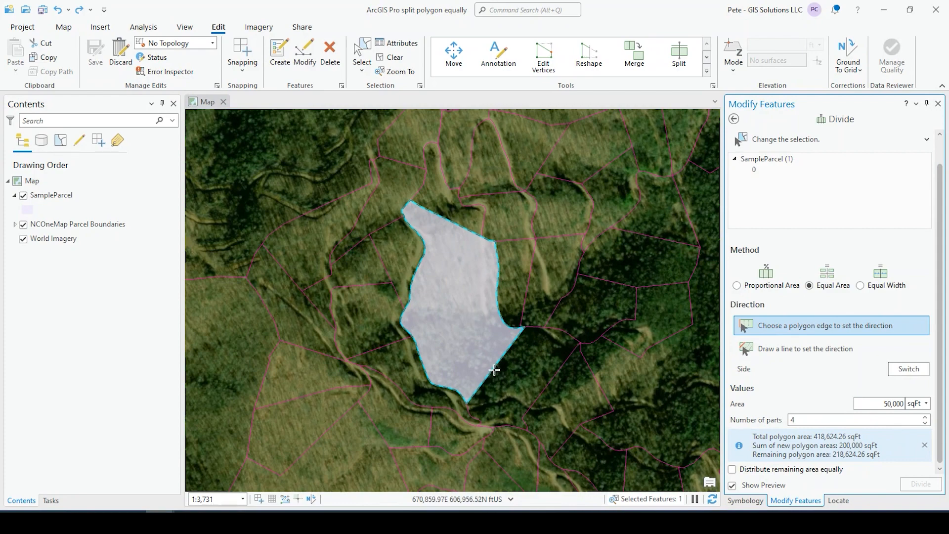
pyautogui.click(494, 369)
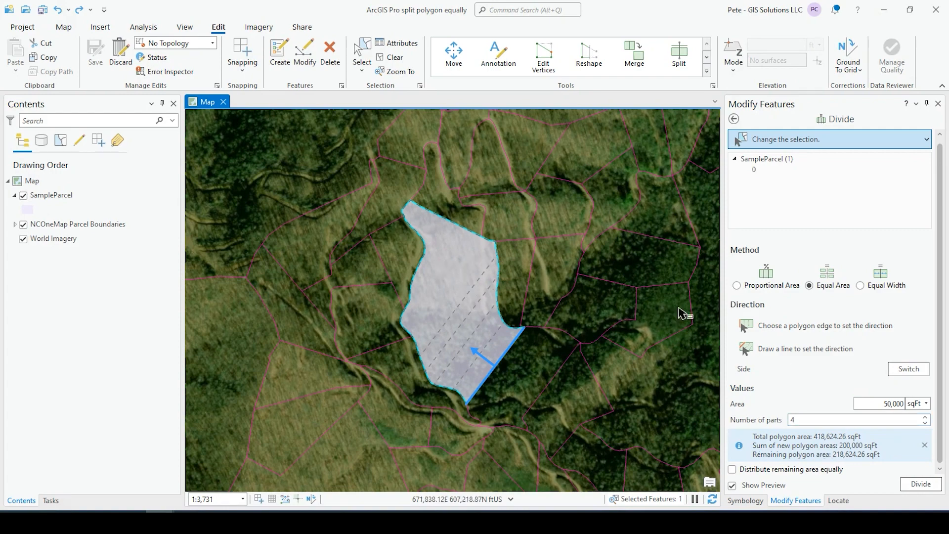
# Step: Switch the division method to Equal Width, then clear the selection and reselect the parcel to reset the direction
pyautogui.click(59, 11)
pyautogui.click(869, 288)
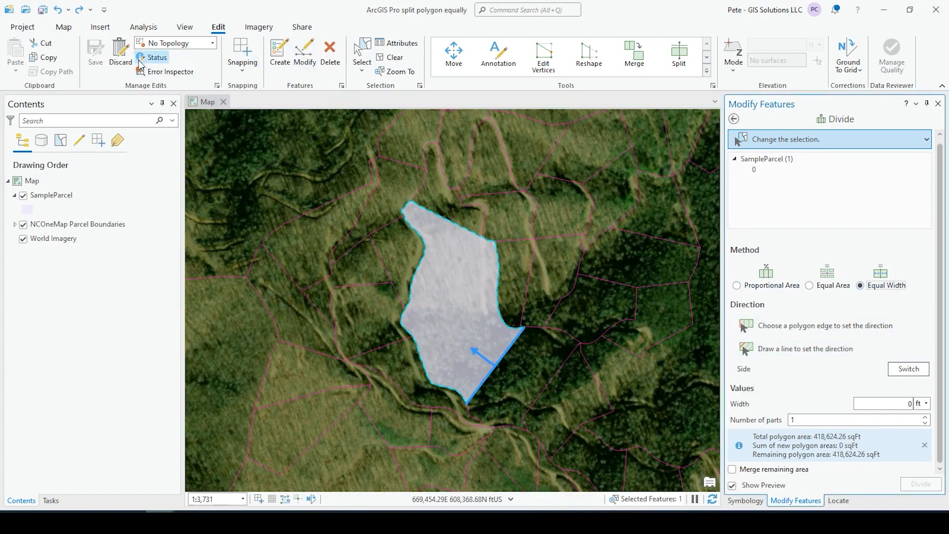
pyautogui.click(390, 57)
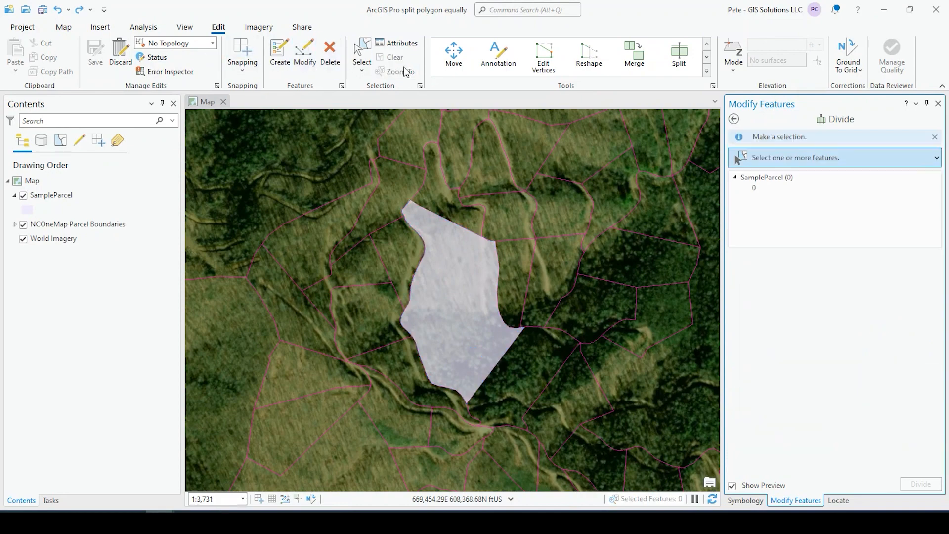
pyautogui.click(507, 307)
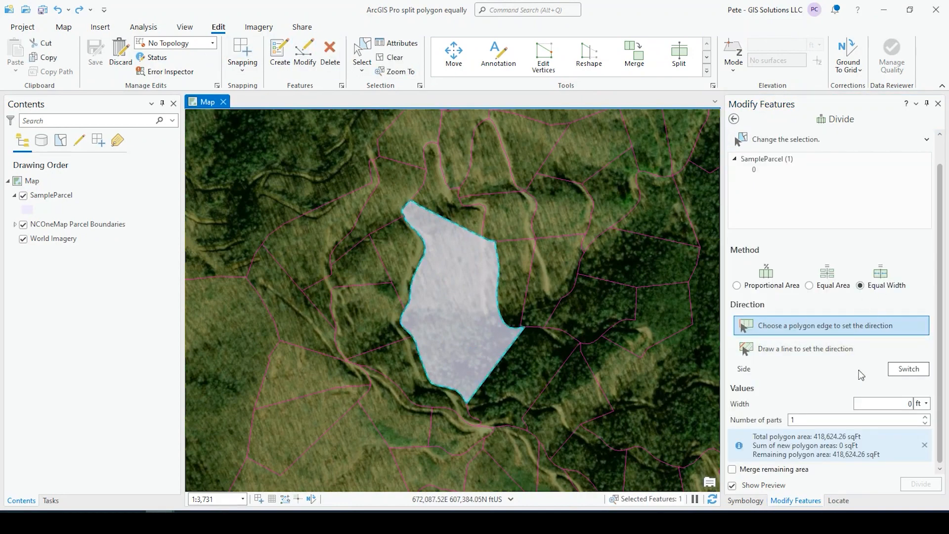
# Step: Set the Equal Width division to a width of 100 ft and 3 parts
pyautogui.doubleClick(892, 404)
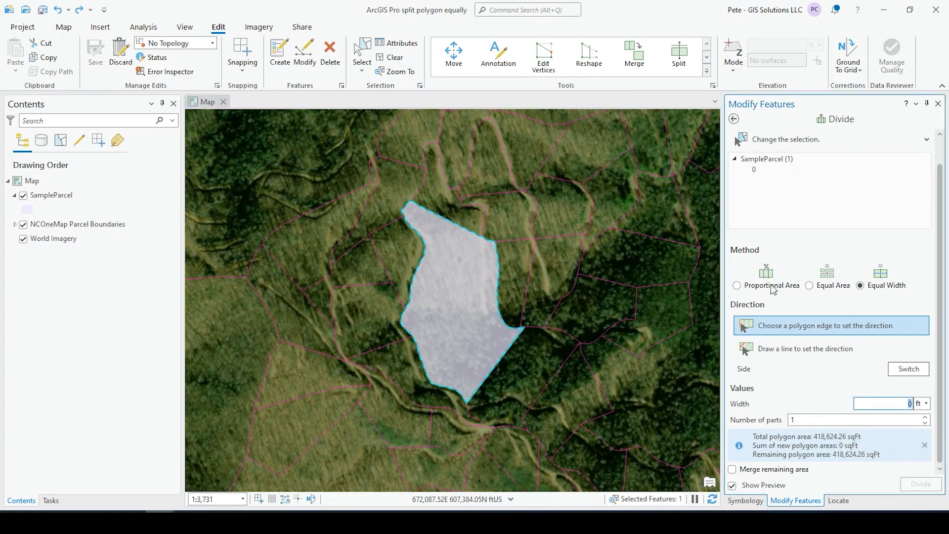
pyautogui.write('100')
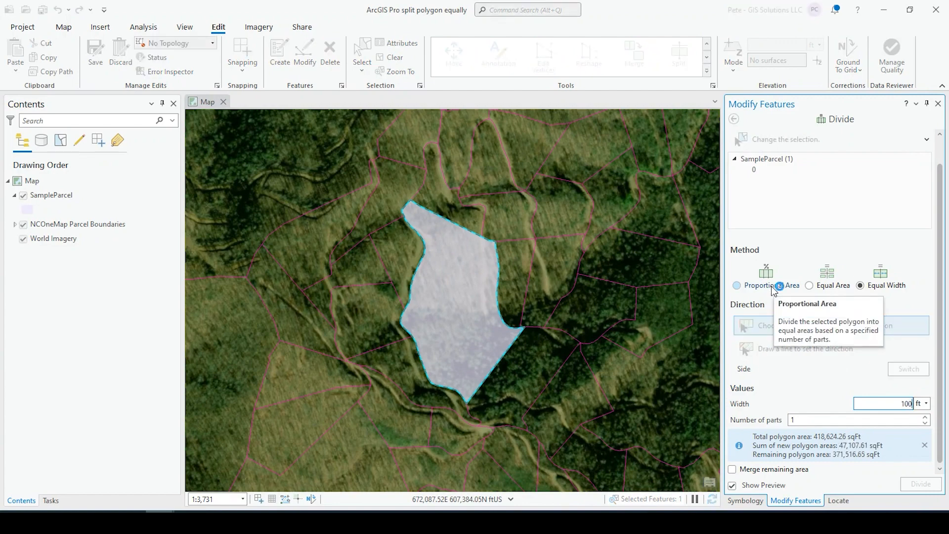
pyautogui.doubleClick(924, 417)
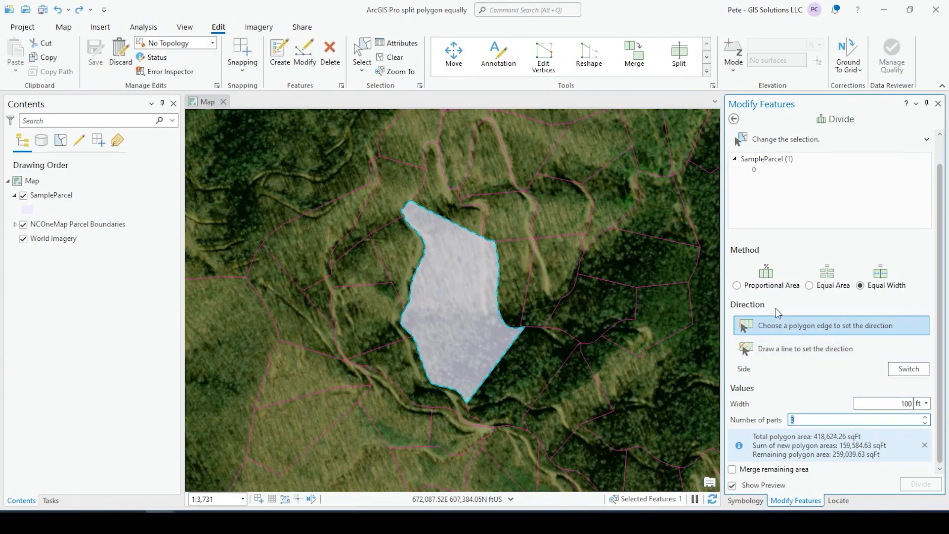
# Step: Divide the parcel using a direction line drawn from southeast to northwest across its southern half, with merging of the remaining area enabled
pyautogui.click(773, 348)
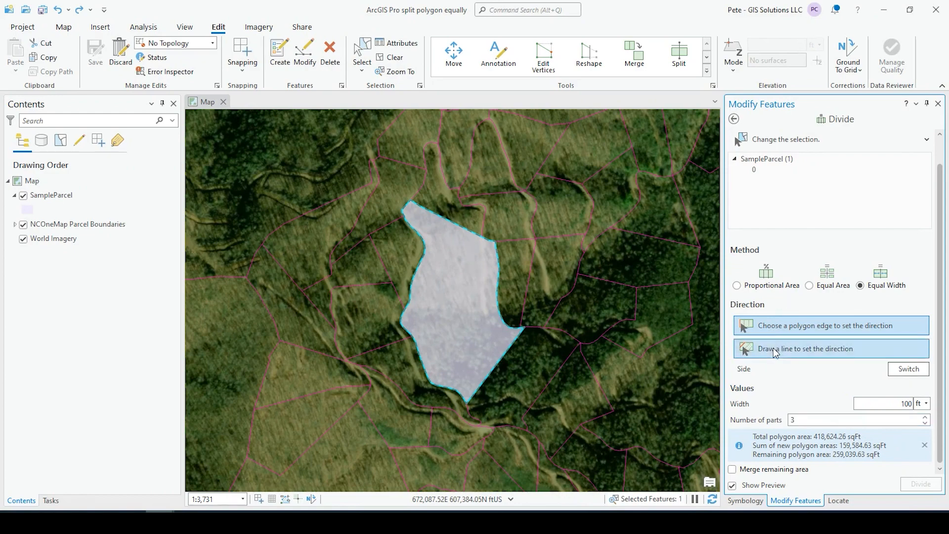
pyautogui.click(525, 372)
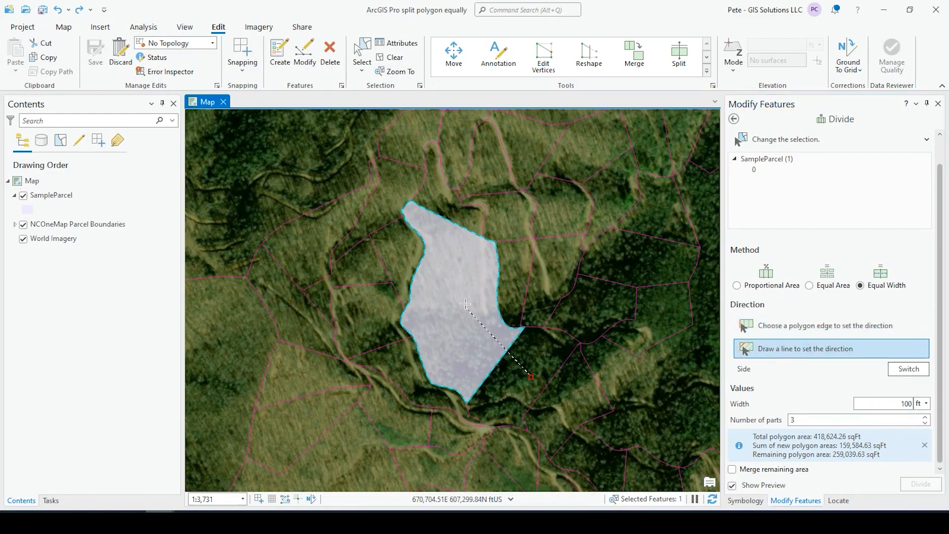
pyautogui.doubleClick(402, 258)
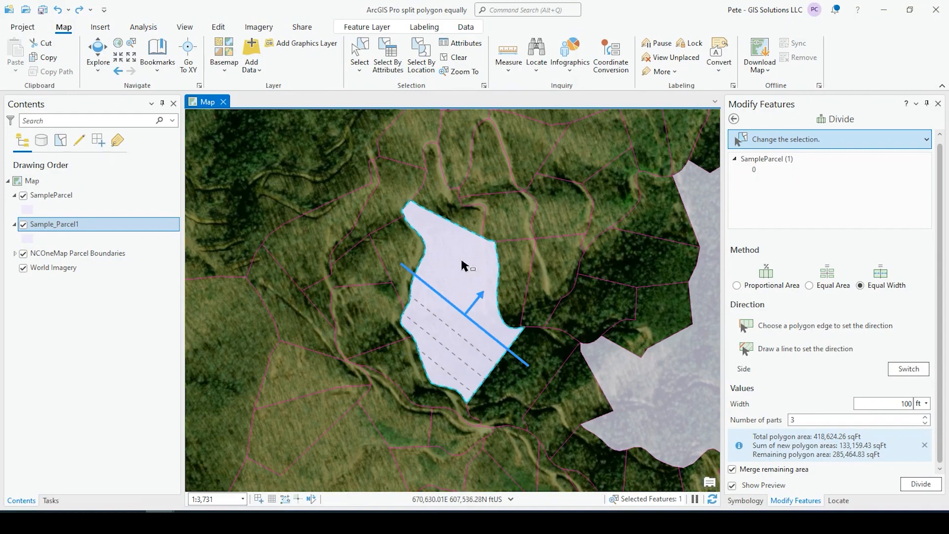
pyautogui.click(920, 483)
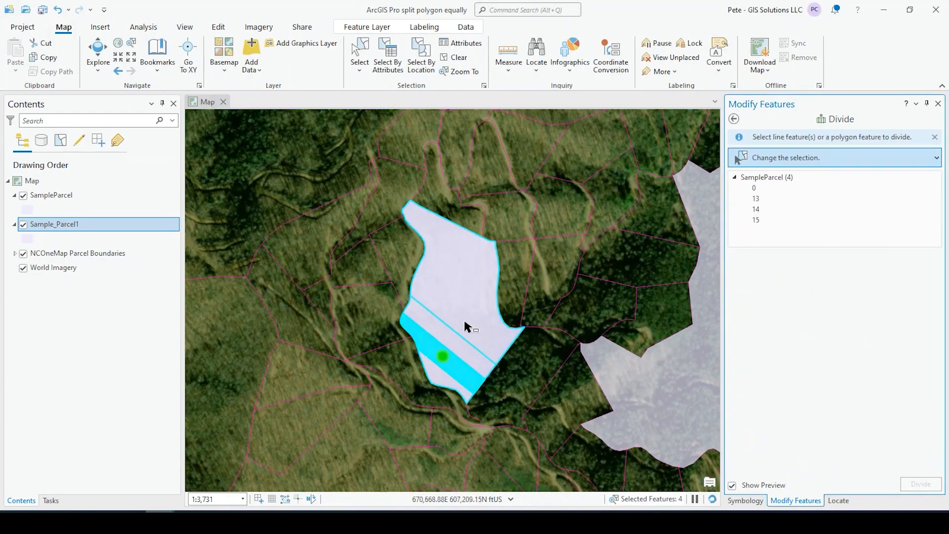
# Step: Measure the perpendicular distance across the new strips between their parallel dividing lines, then close the measurement
pyautogui.click(514, 61)
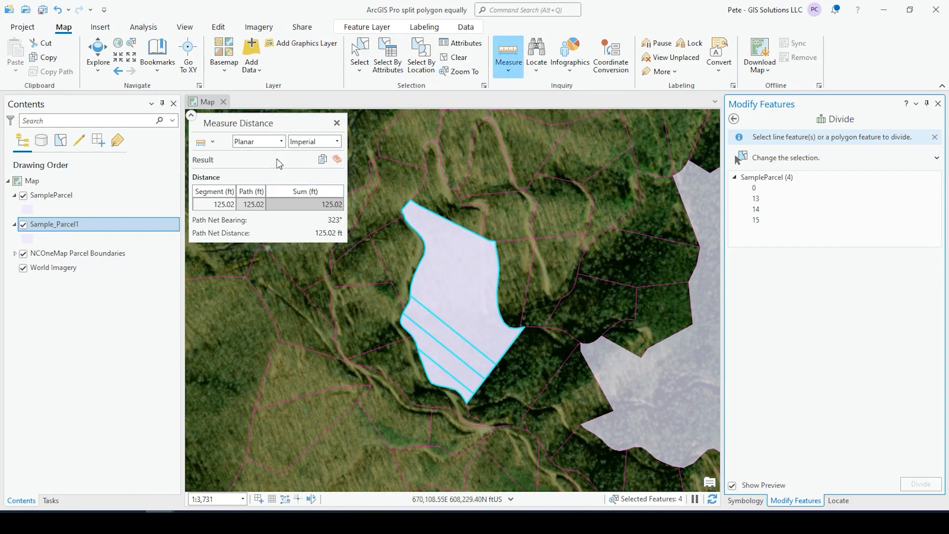
pyautogui.click(458, 361)
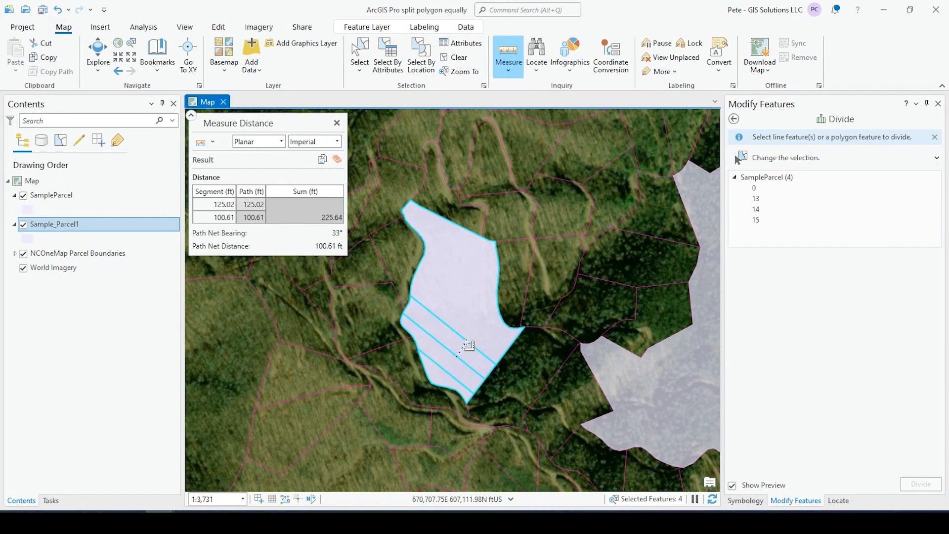
pyautogui.click(336, 123)
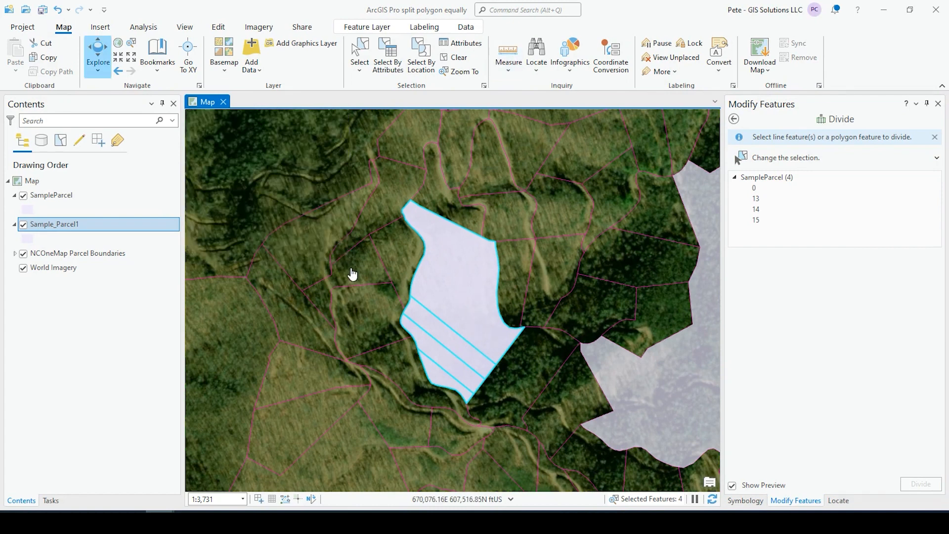
# Step: Identify the large northern piece of the divided parcel on the map
pyautogui.click(371, 313)
pyautogui.click(455, 291)
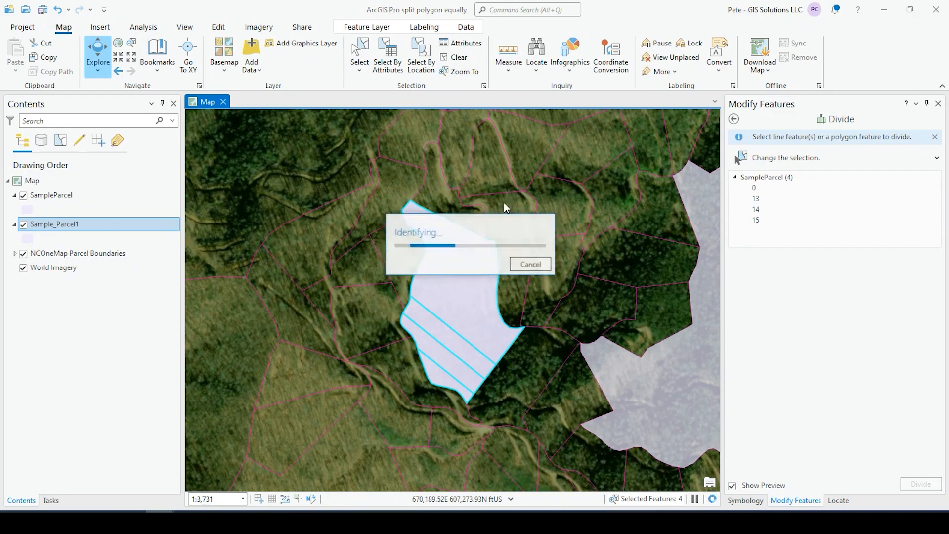